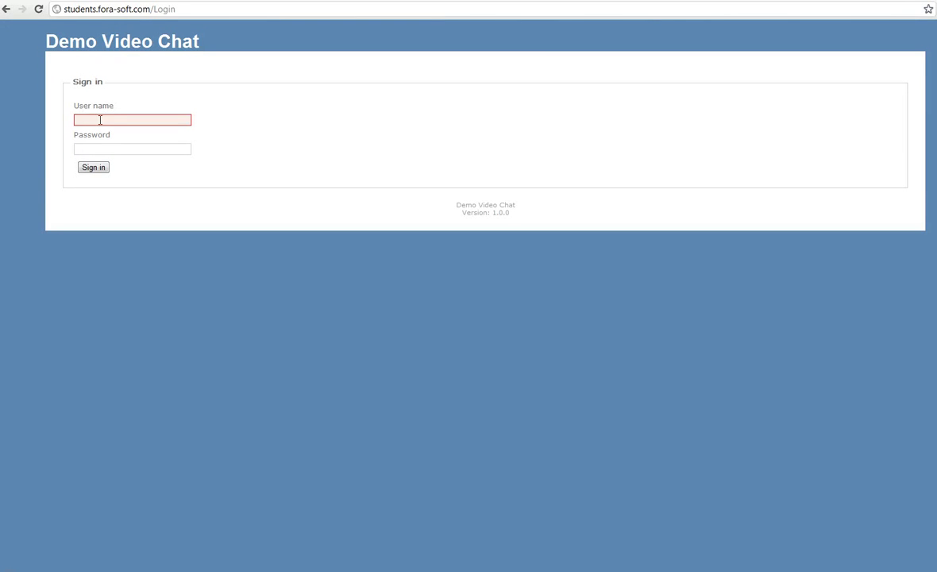
- Sign in using the autocompleted saved test account and its remembered password
left_click(99, 119)
type("Tes")
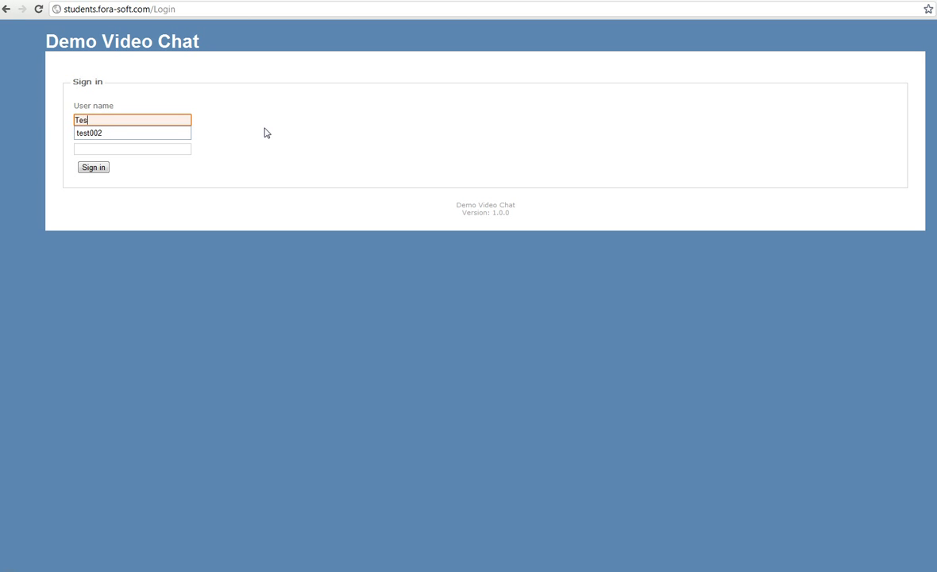
type("t")
left_click(165, 133)
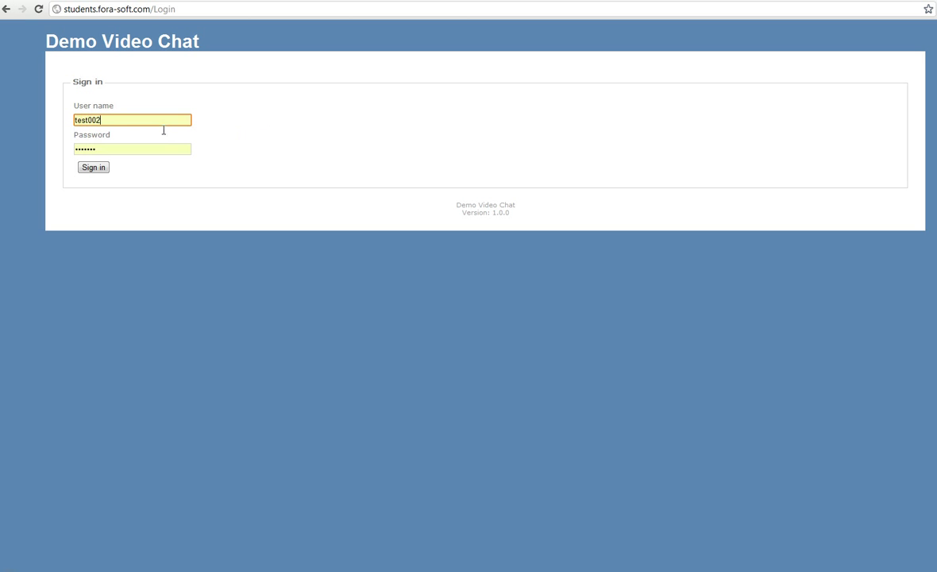
left_click_drag(108, 120, 72, 120)
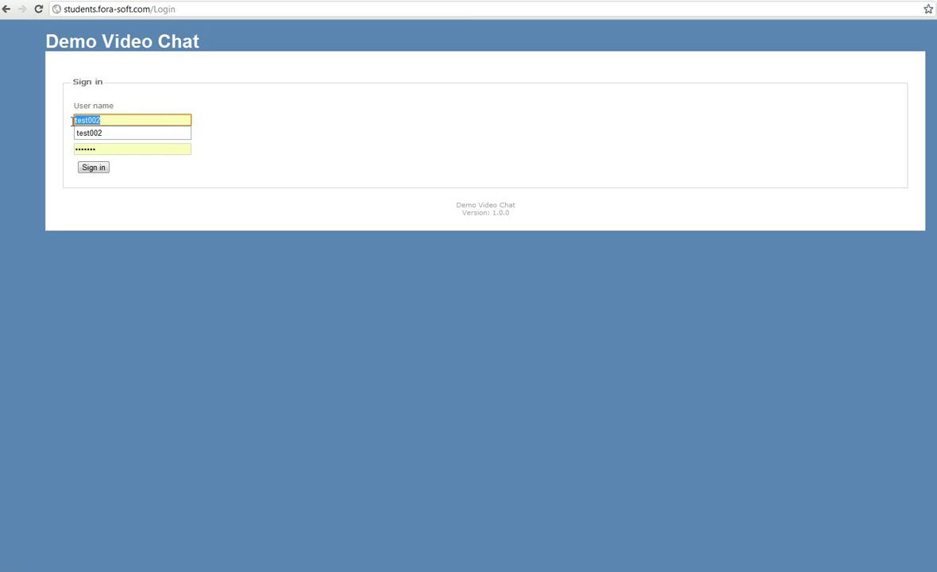
key("Tab")
left_click(89, 167)
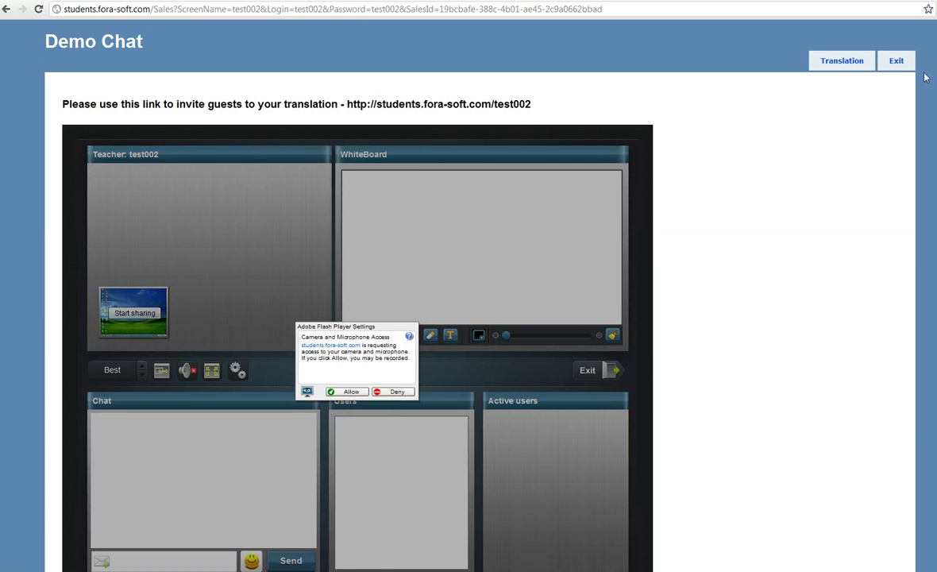
- Allow camera and microphone access, switch the teacher panel to desktop view, and start sharing
scroll(468, 286, "down", 1)
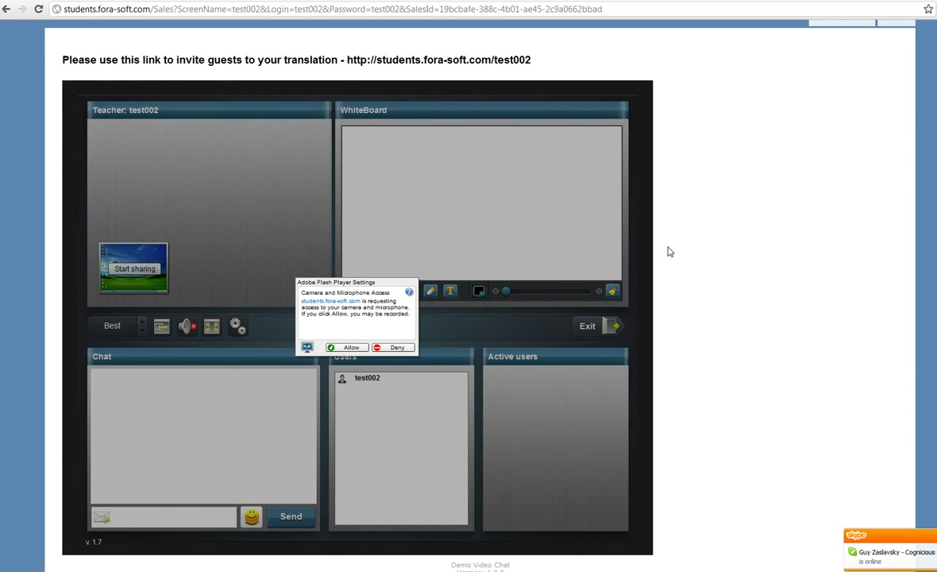
key("Return")
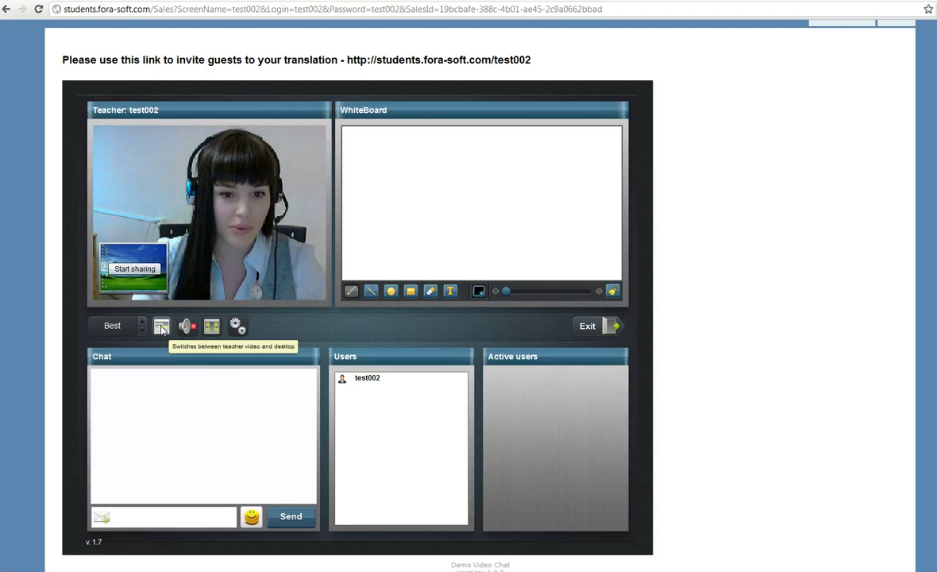
left_click(161, 327)
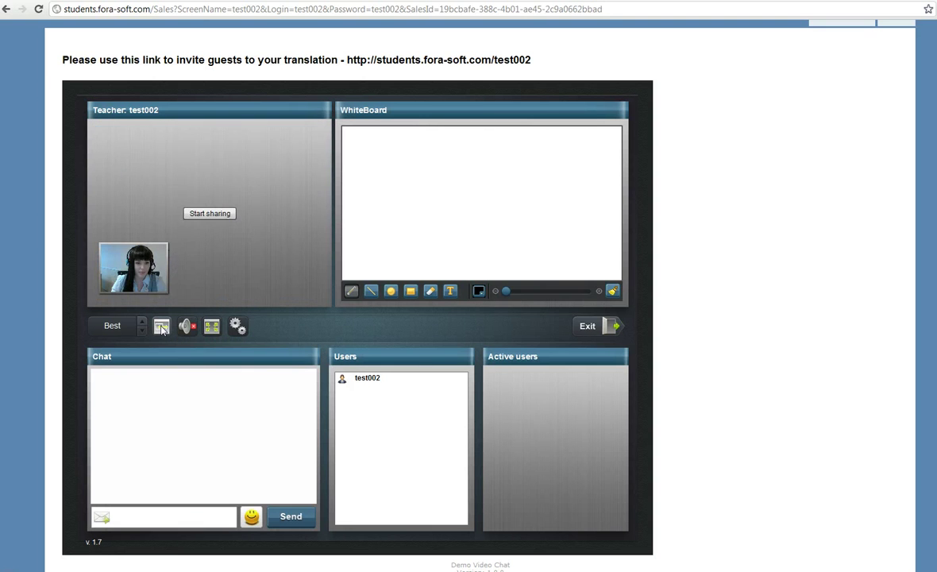
left_click(221, 216)
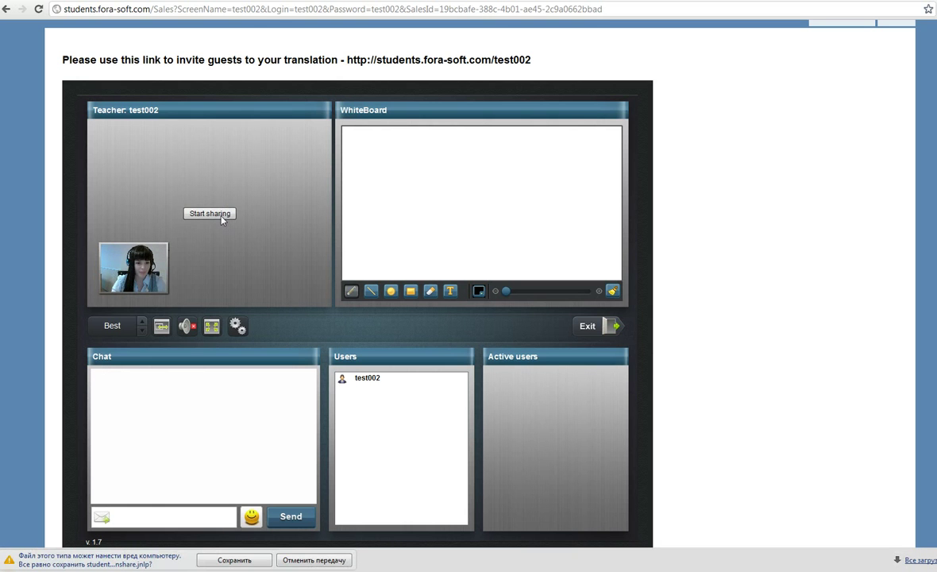
- Run the downloaded .jnlp screen-sharing launcher and publish the whole 1680×1050 screen to the classroom
left_click(235, 560)
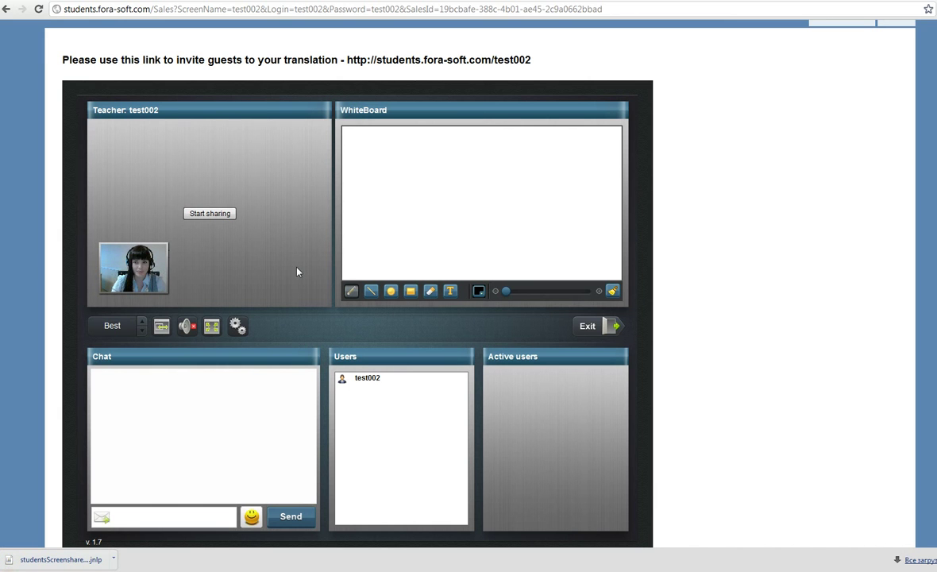
left_click(45, 560)
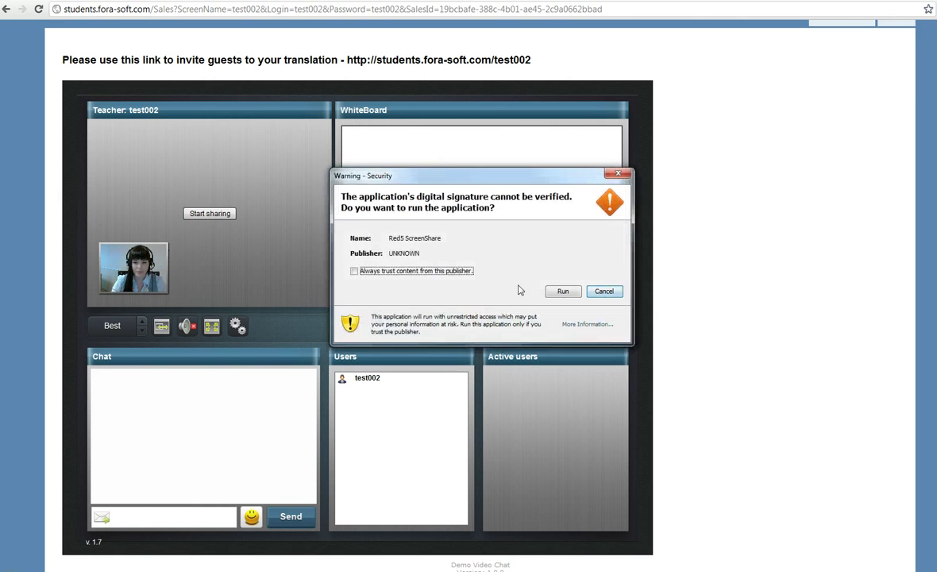
left_click(553, 292)
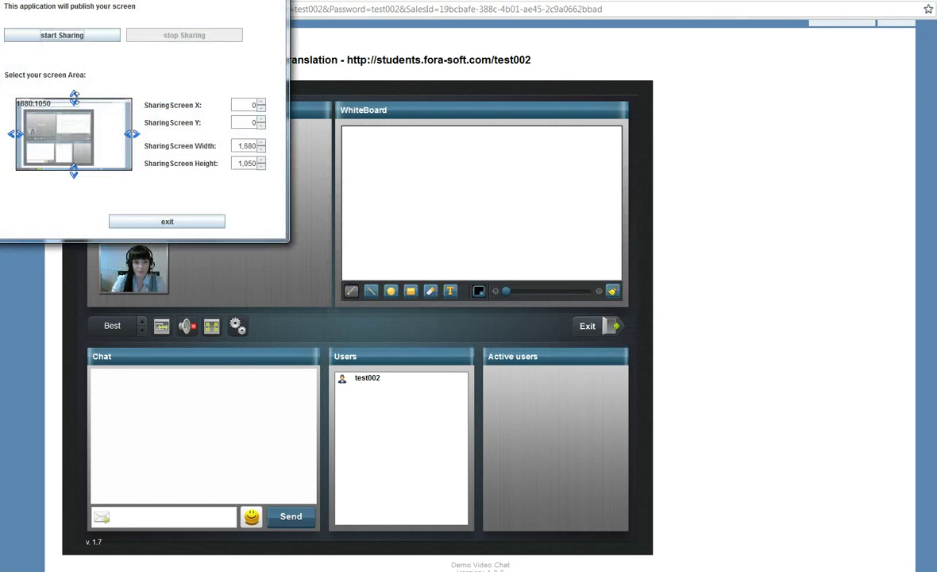
left_click(67, 37)
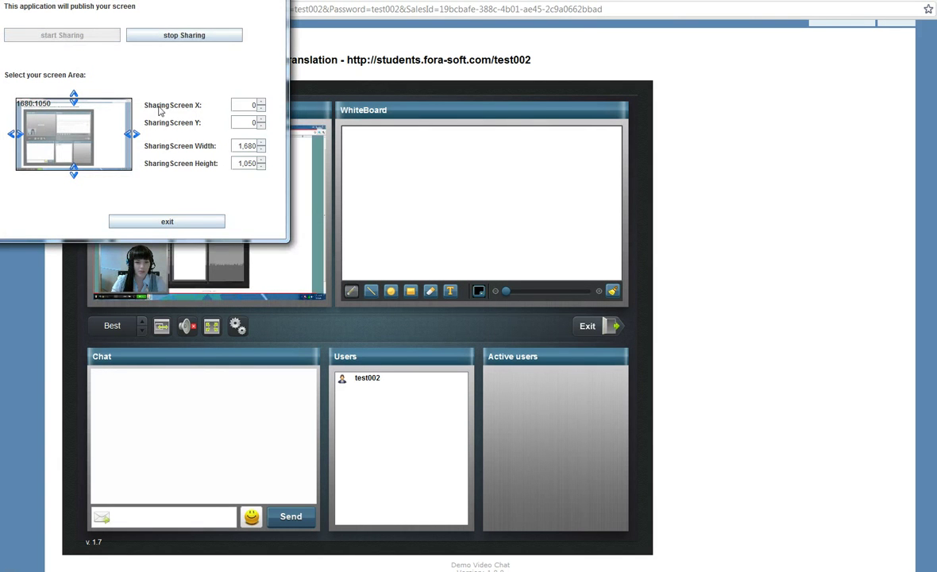
left_click(433, 39)
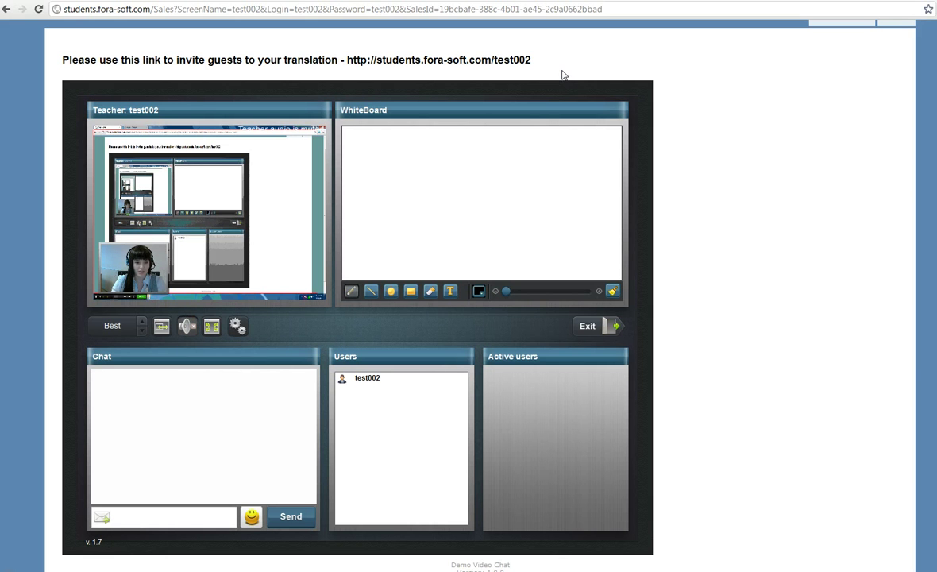
- Return the teacher panel to webcam video, view it full screen, then switch to the A4 TECH USB2.0 PC Camera J
left_click(161, 326)
double_click(187, 302)
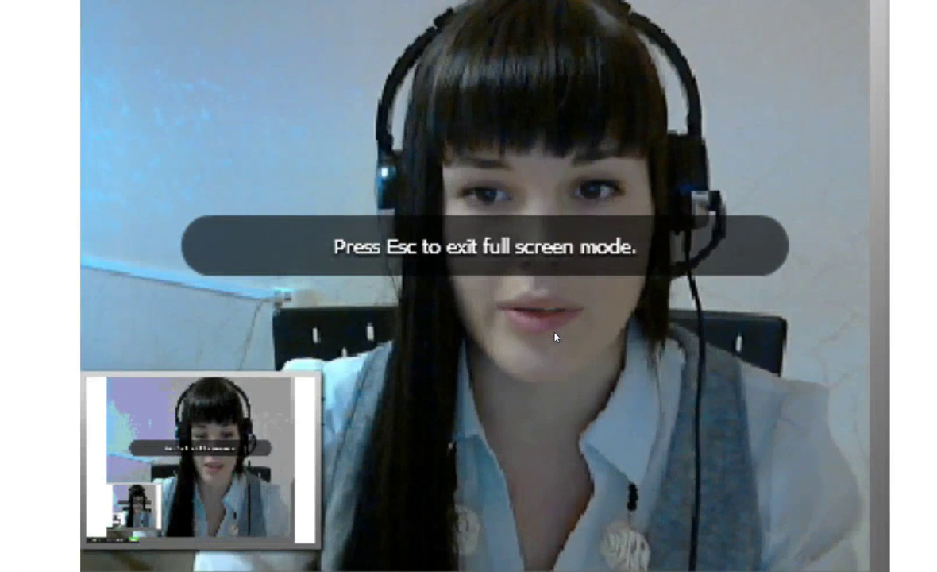
key("Escape")
left_click(236, 325)
left_click(338, 317)
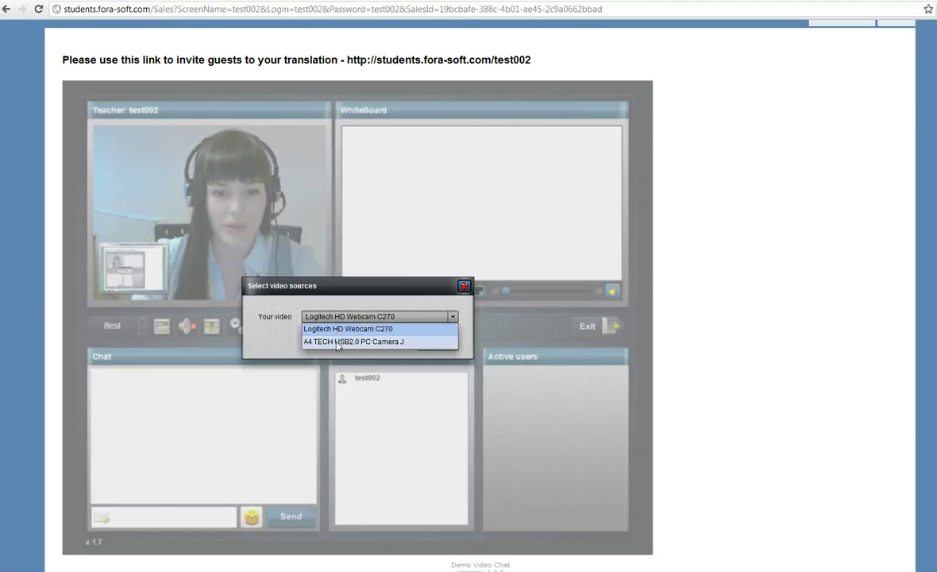
left_click(336, 343)
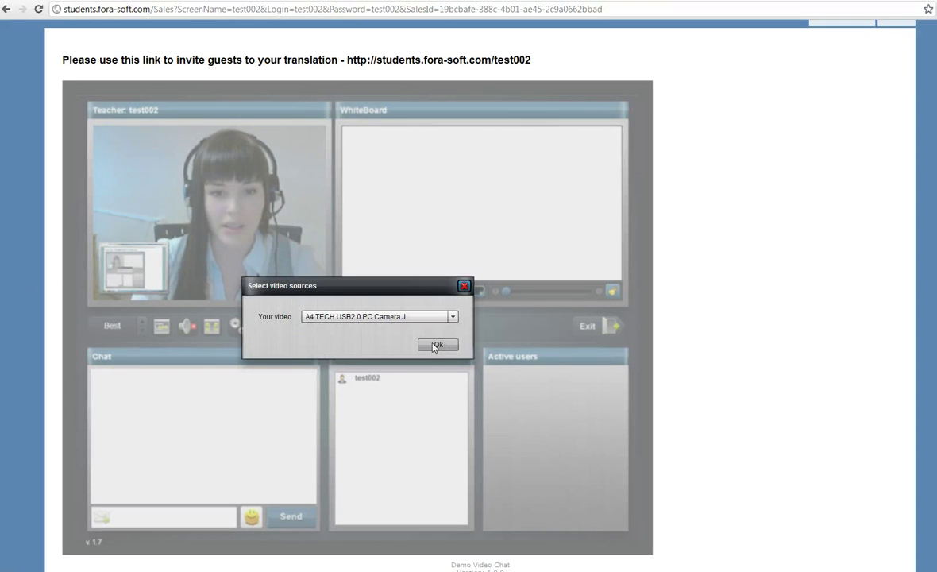
key("Return")
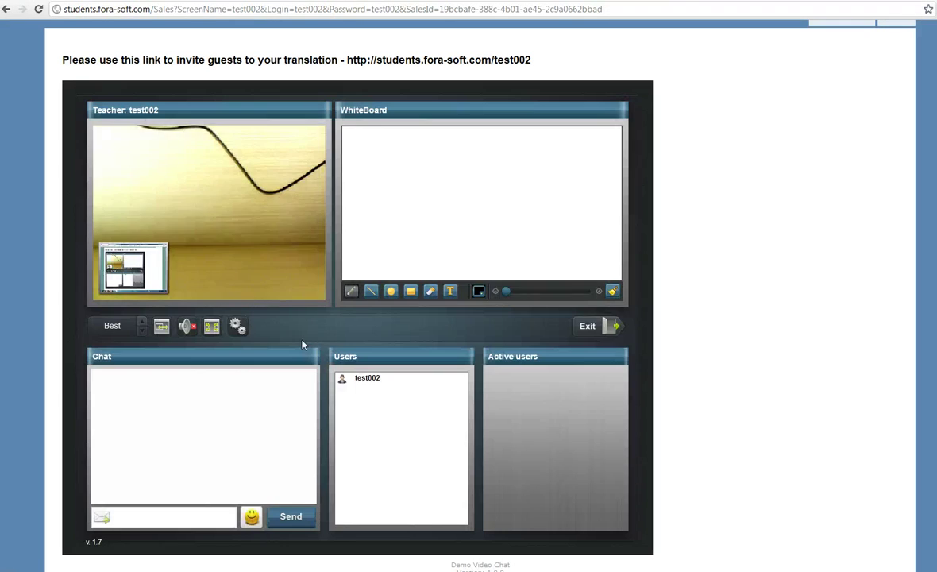
- Switch the video source back to the Logitech HD Webcam C270 and copy the guest invite link
left_click(237, 325)
left_click(447, 317)
left_click(378, 329)
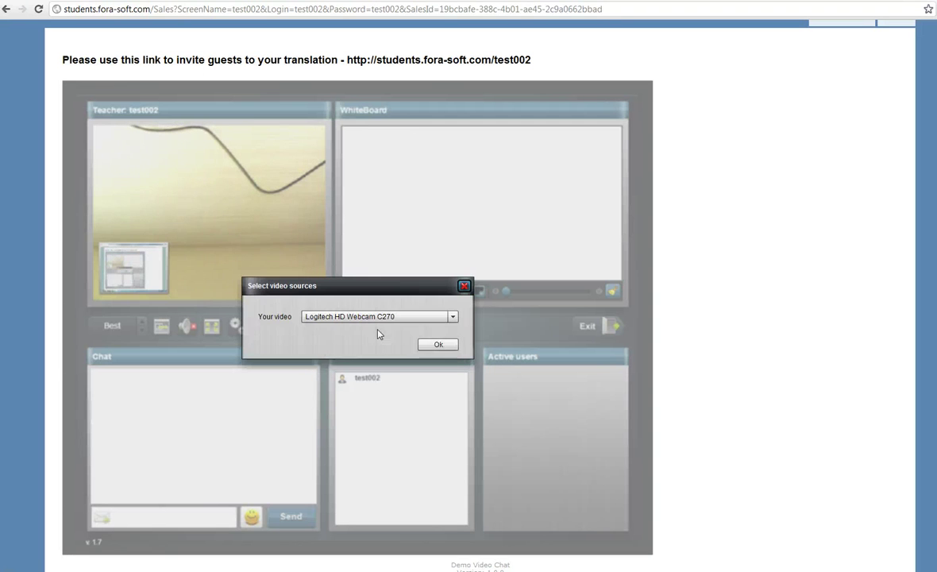
left_click(438, 344)
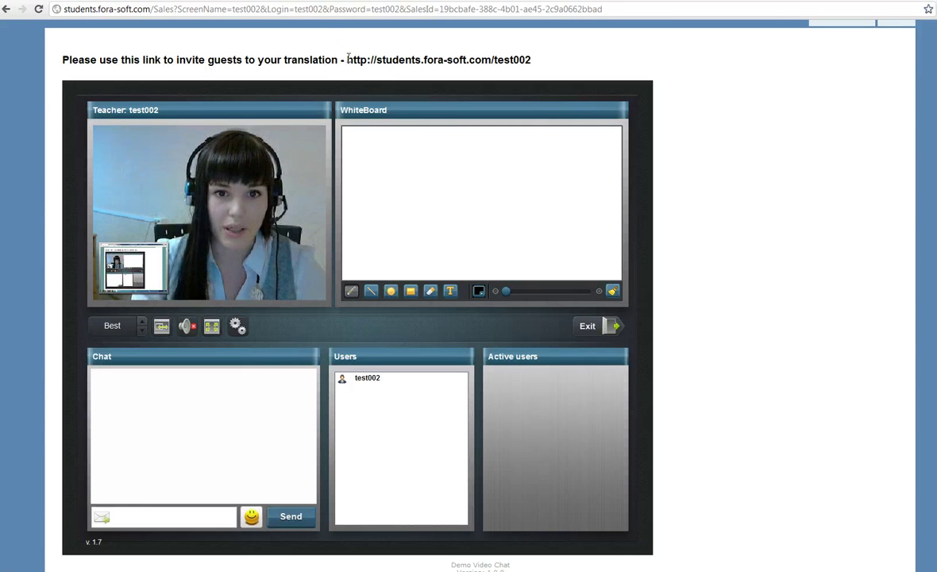
left_click_drag(345, 60, 553, 55)
key("ctrl+c")
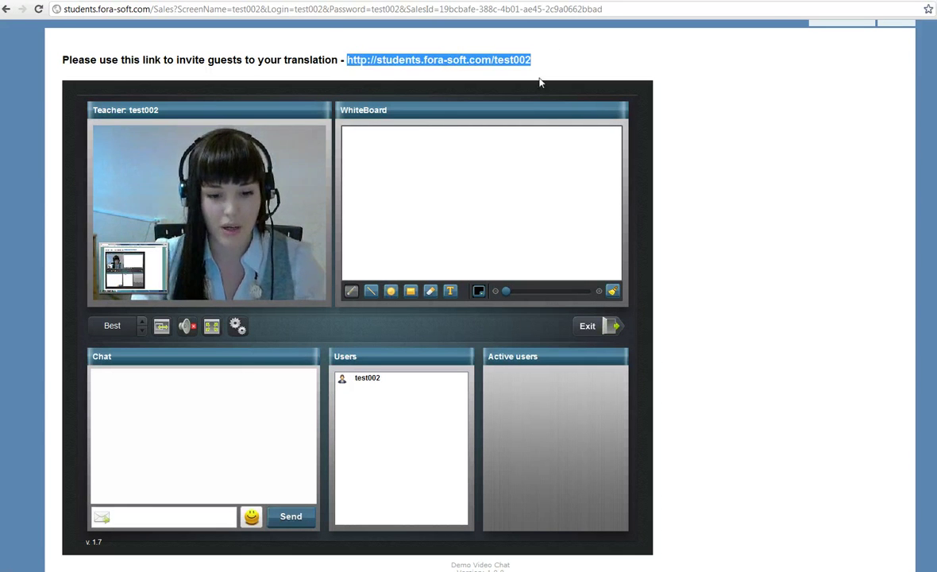
key("alt+Tab")
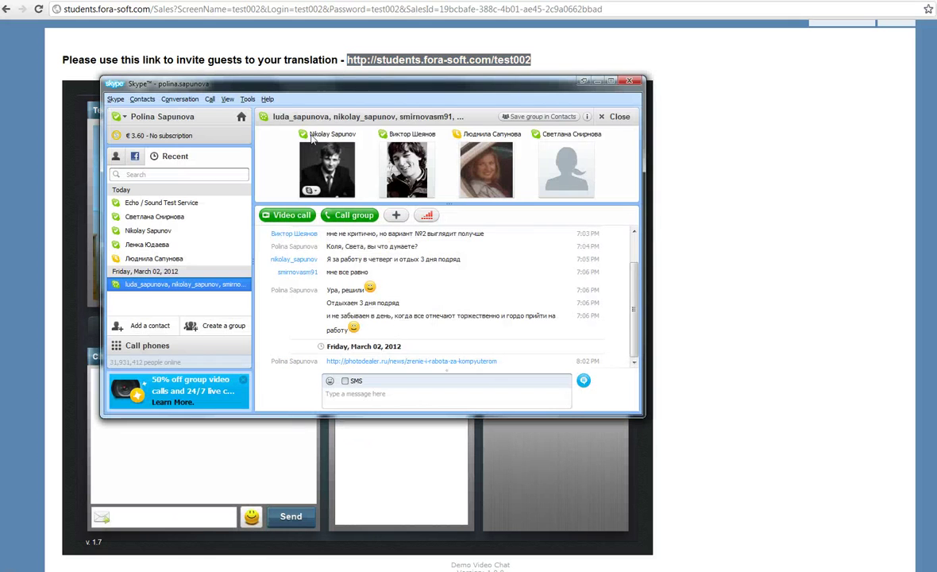
- Paste and send the copied invite link in two contacts' one-to-one Skype chats, then close Skype
left_click(303, 152)
key("ctrl+v")
key("Return")
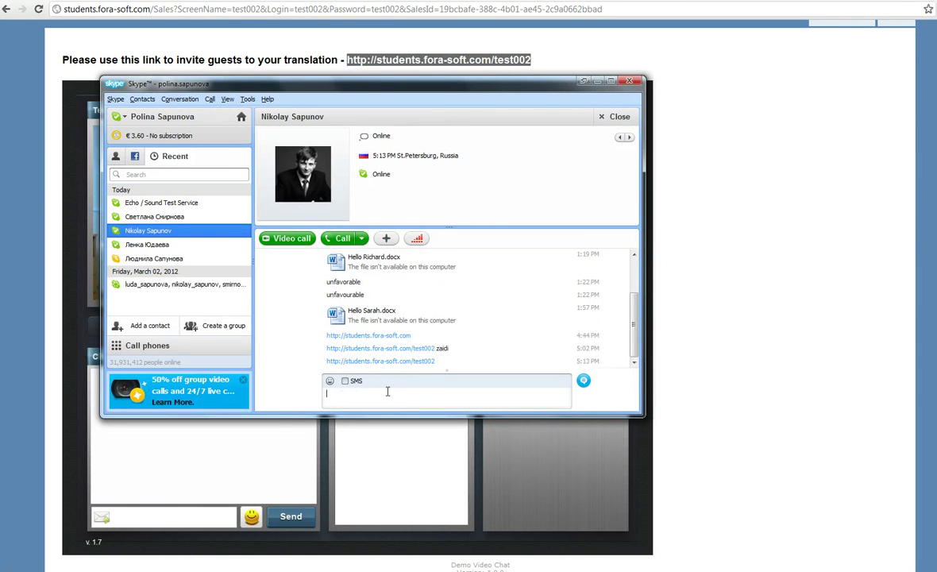
left_click(199, 284)
left_click(556, 160)
key("ctrl+v")
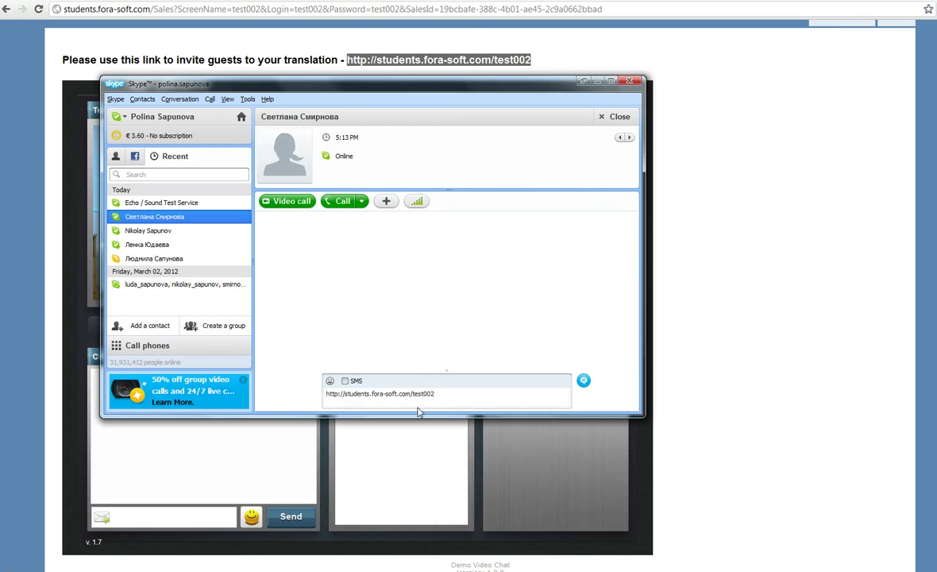
key("Return")
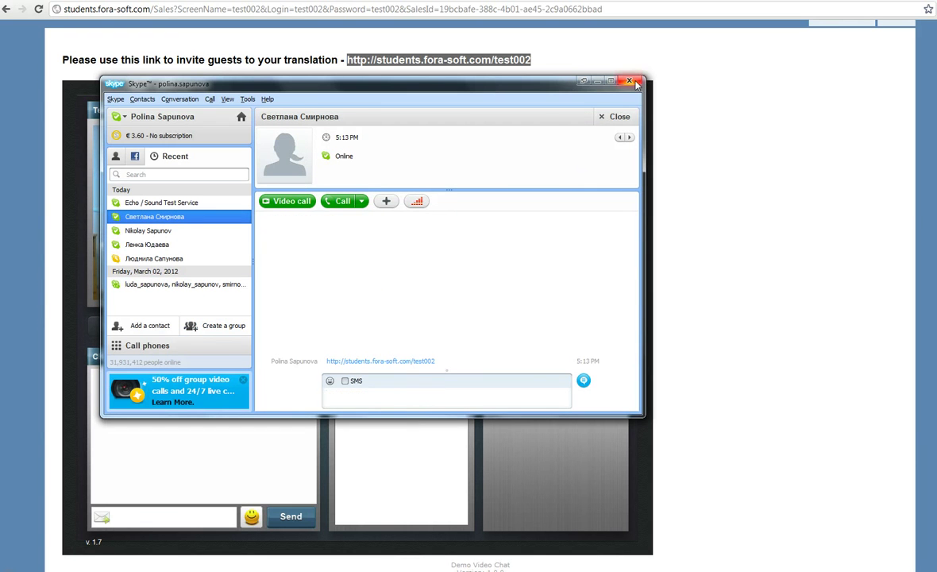
left_click(636, 83)
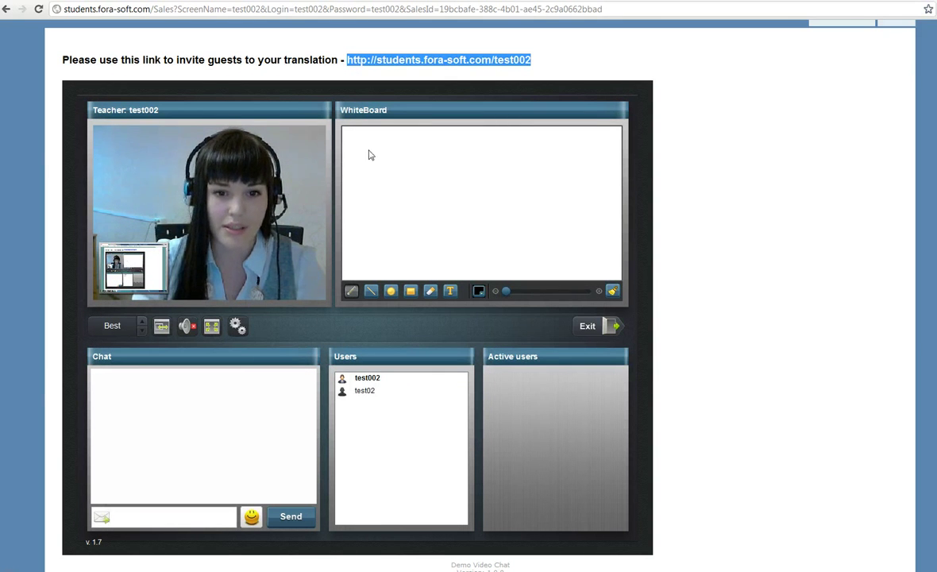
- Draw a freehand stroke and add an italic 'Test' text label on the whiteboard
mouse_move(370, 143)
left_mouse_down()
mouse_move(374, 203)
mouse_move(378, 158)
mouse_move(387, 189)
mouse_move(414, 203)
mouse_move(419, 187)
mouse_move(425, 216)
mouse_move(460, 216)
mouse_move(387, 236)
left_mouse_up()
left_click(450, 291)
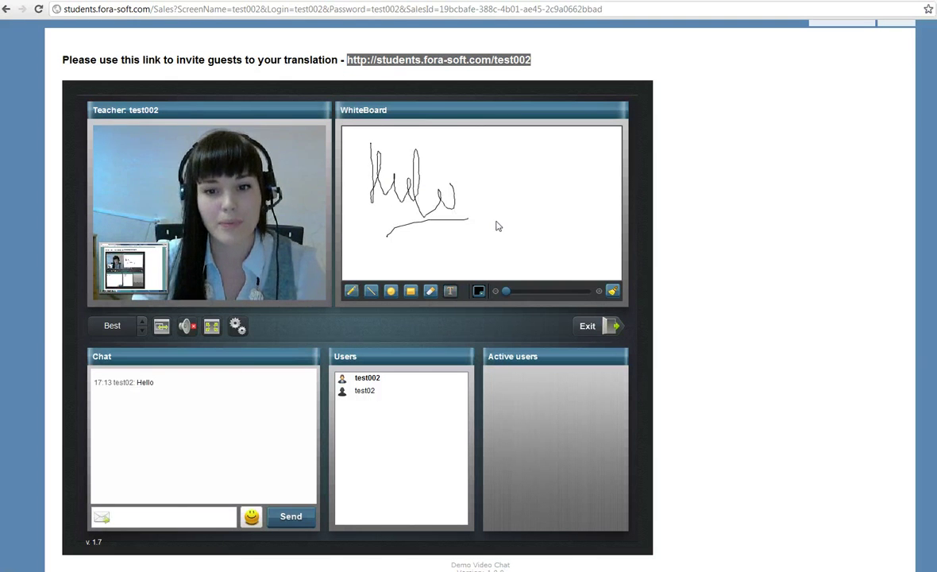
left_click(496, 223)
type("Test")
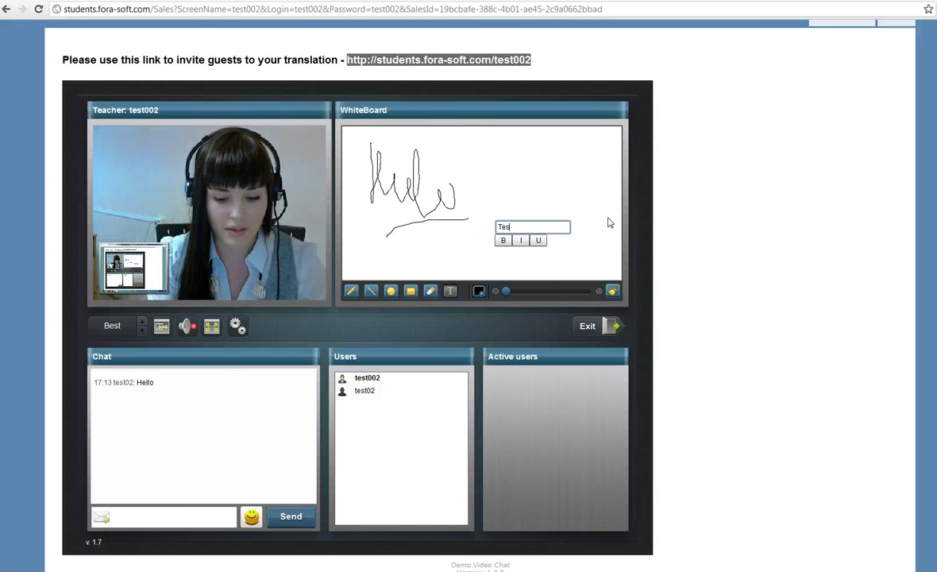
left_click(522, 241)
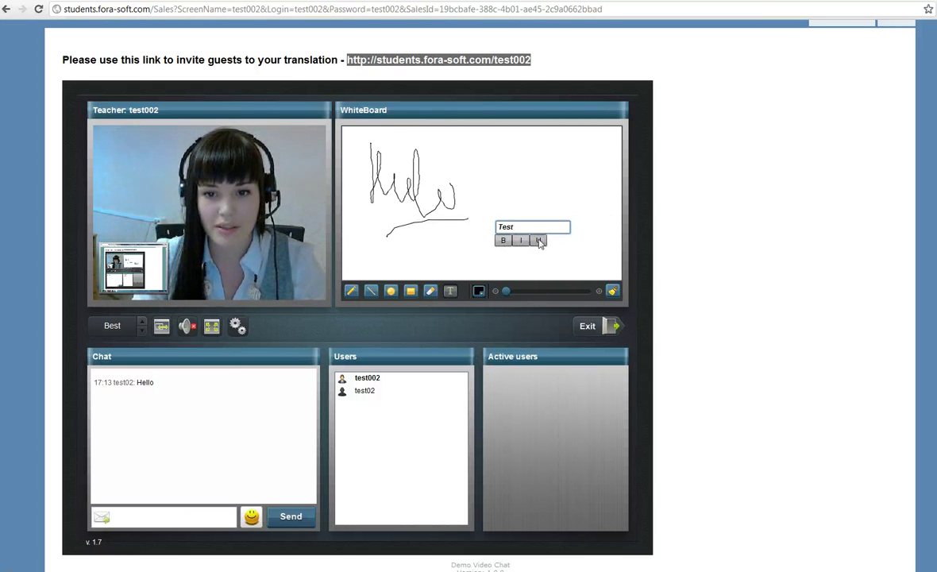
left_click(587, 248)
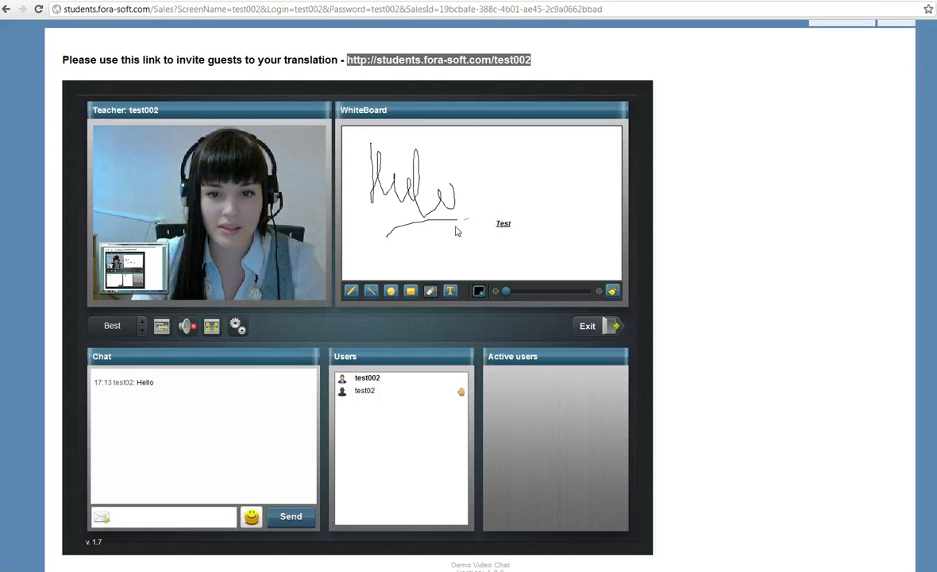
- Draw a rectangle near the whiteboard's top right with an ellipse below it
left_click(411, 290)
mouse_move(498, 139)
left_mouse_down()
mouse_move(536, 162)
mouse_move(588, 165)
left_mouse_up()
left_click(391, 290)
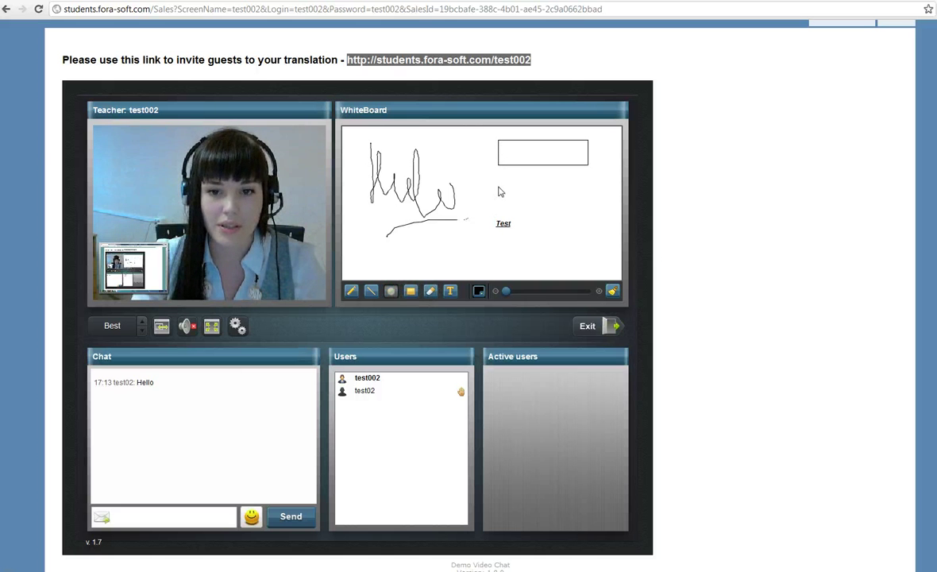
mouse_move(502, 169)
left_mouse_down()
mouse_move(530, 189)
mouse_move(589, 189)
mouse_move(532, 237)
mouse_move(596, 237)
mouse_move(574, 201)
left_mouse_up()
left_click(372, 292)
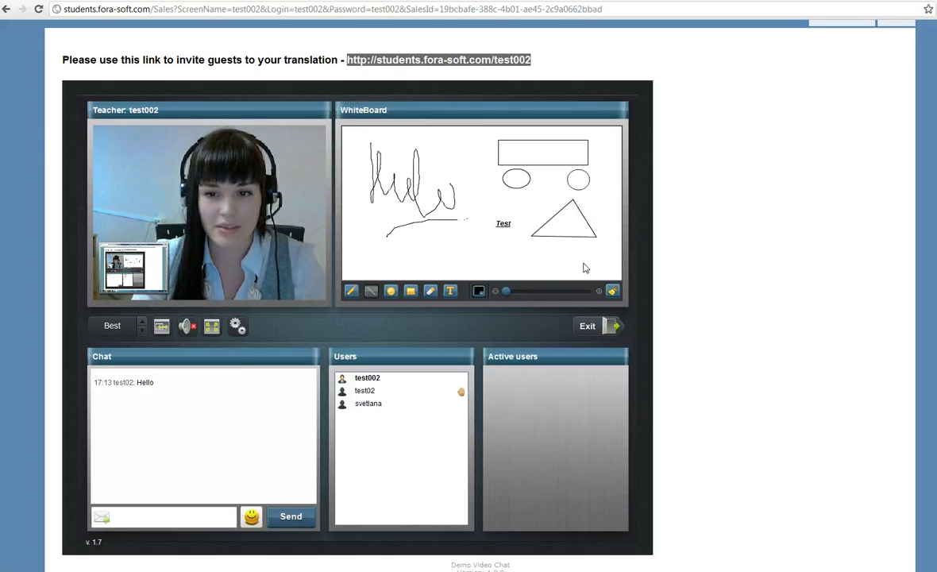
- Clear the whiteboard, make the guest who said Hello active, and briefly view their enlarged video
left_click(612, 290)
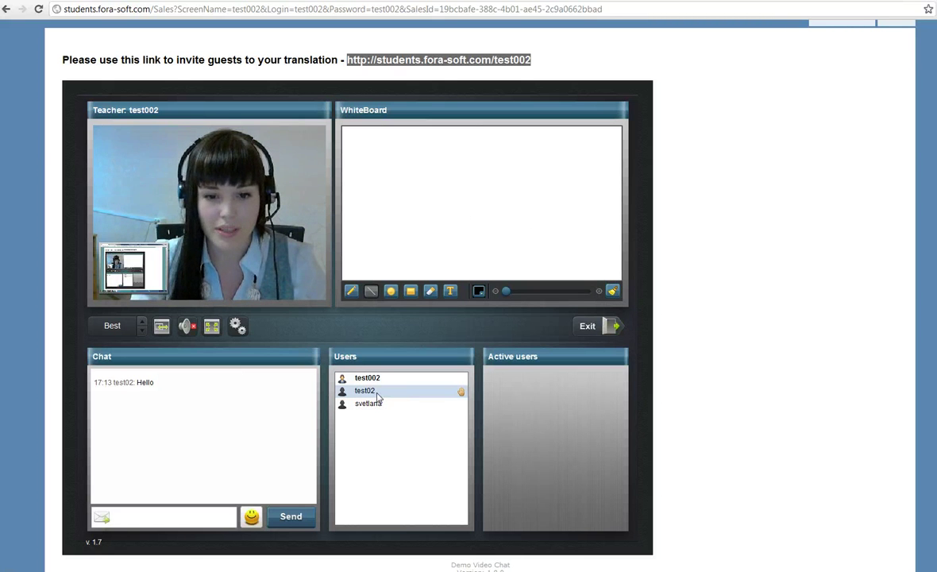
left_click(378, 396)
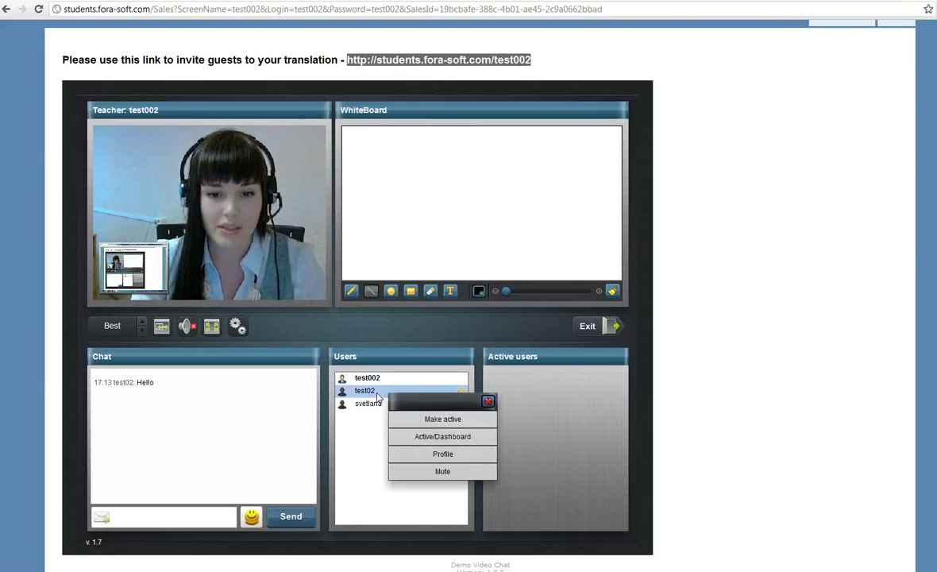
left_click(453, 425)
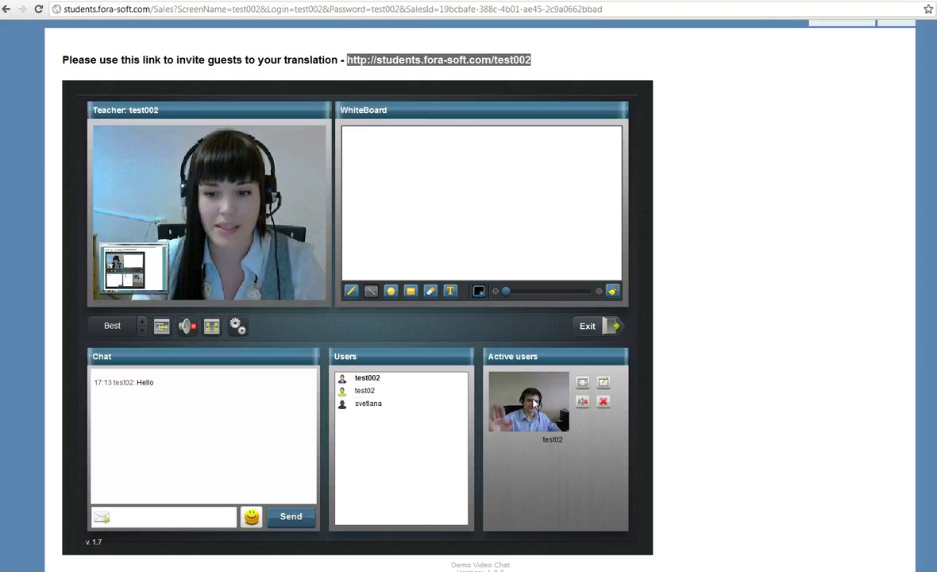
left_click(603, 382)
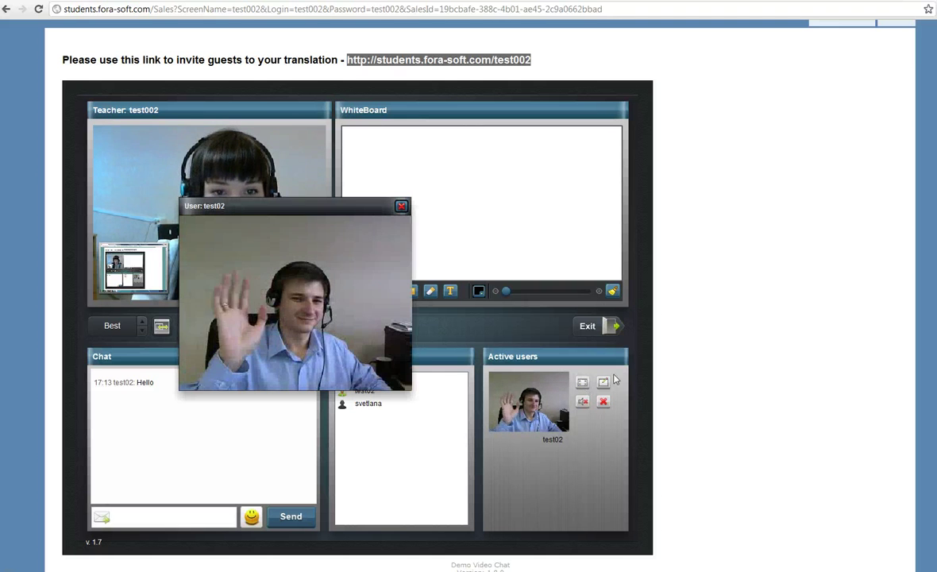
left_click(401, 207)
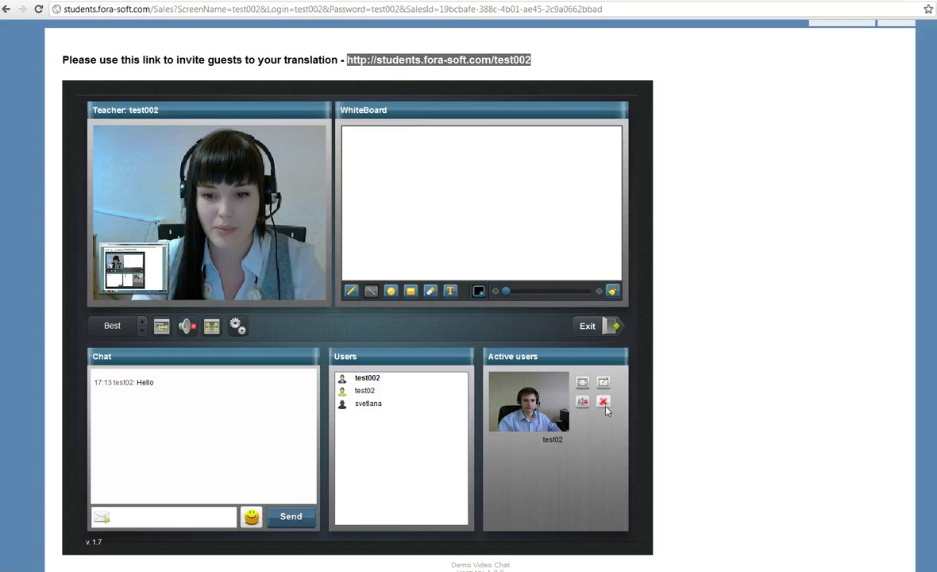
- Remove the current student from Active users and make the other invited student active instead
left_click(603, 403)
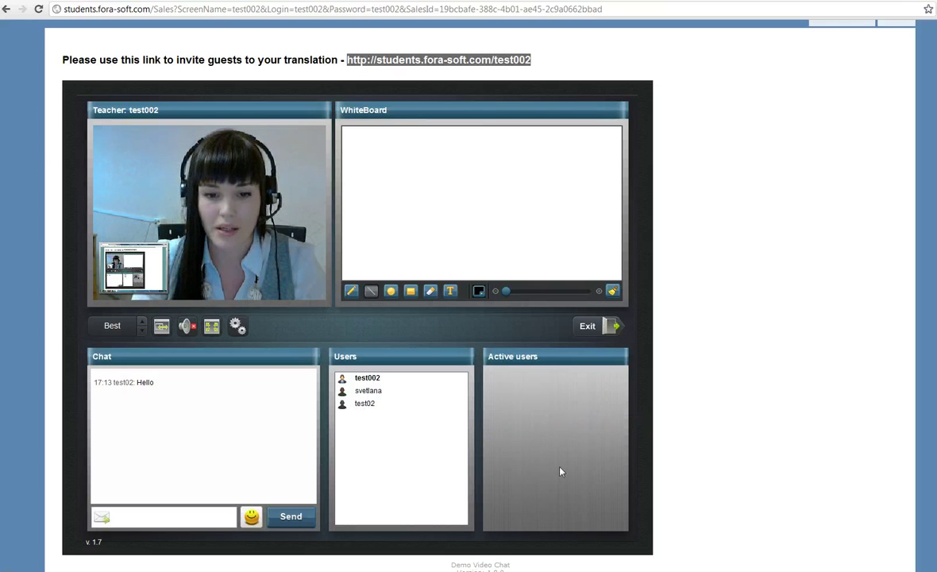
left_click(367, 392)
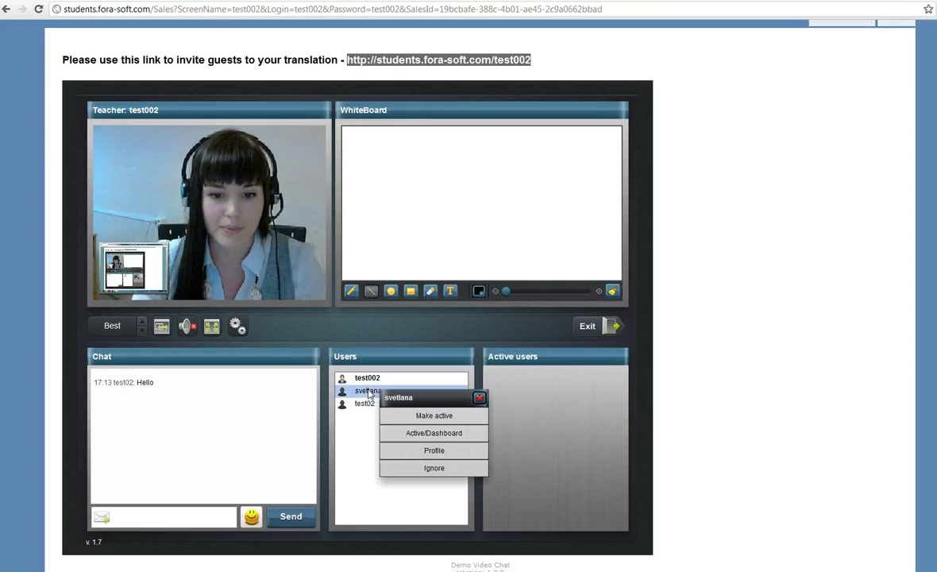
left_click(392, 414)
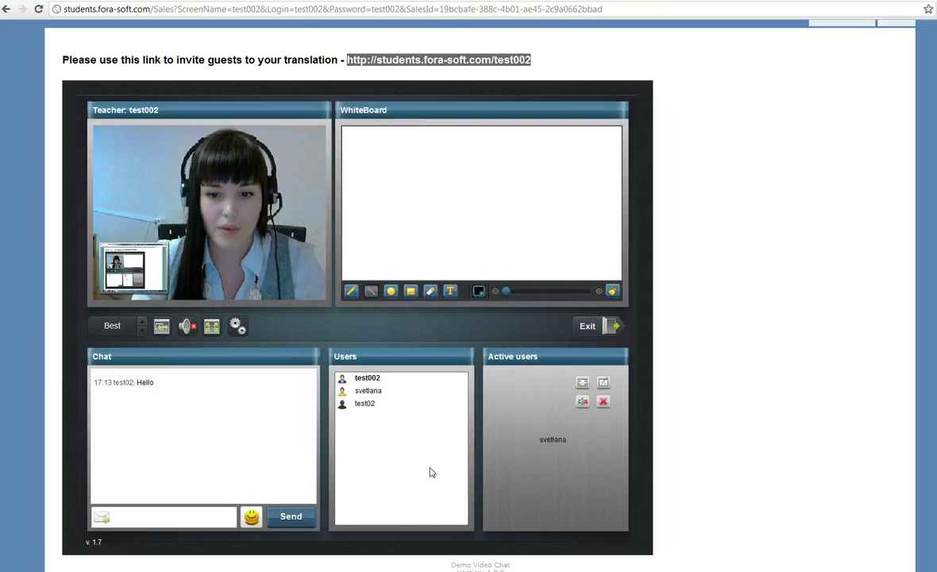